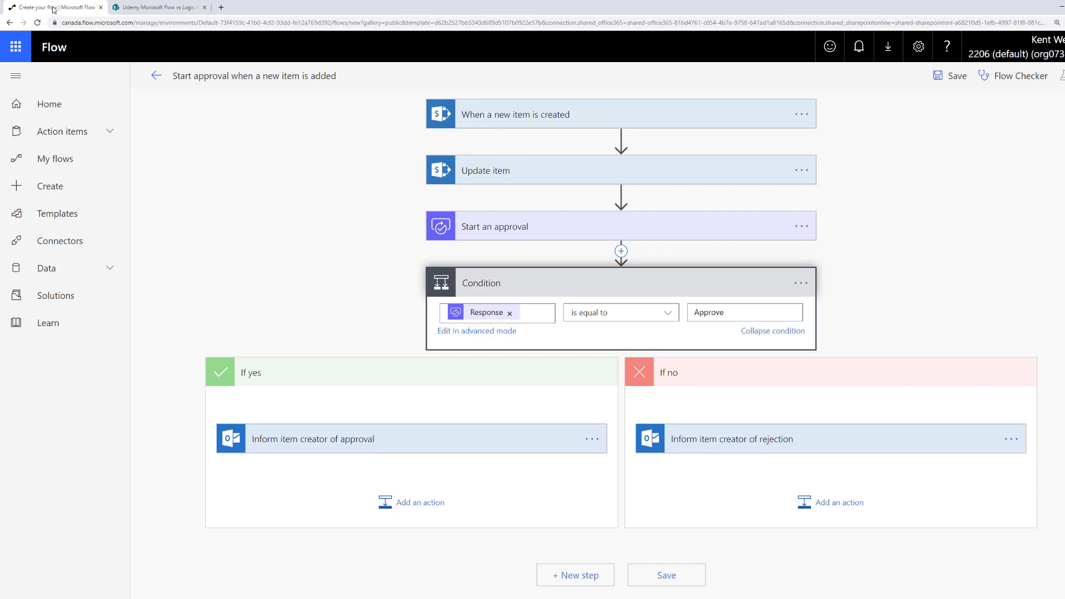
View the Expense Tracker list in SharePoint, then return to the Flow designer.
{"action": "left_click", "coordinate": [185, 9]}
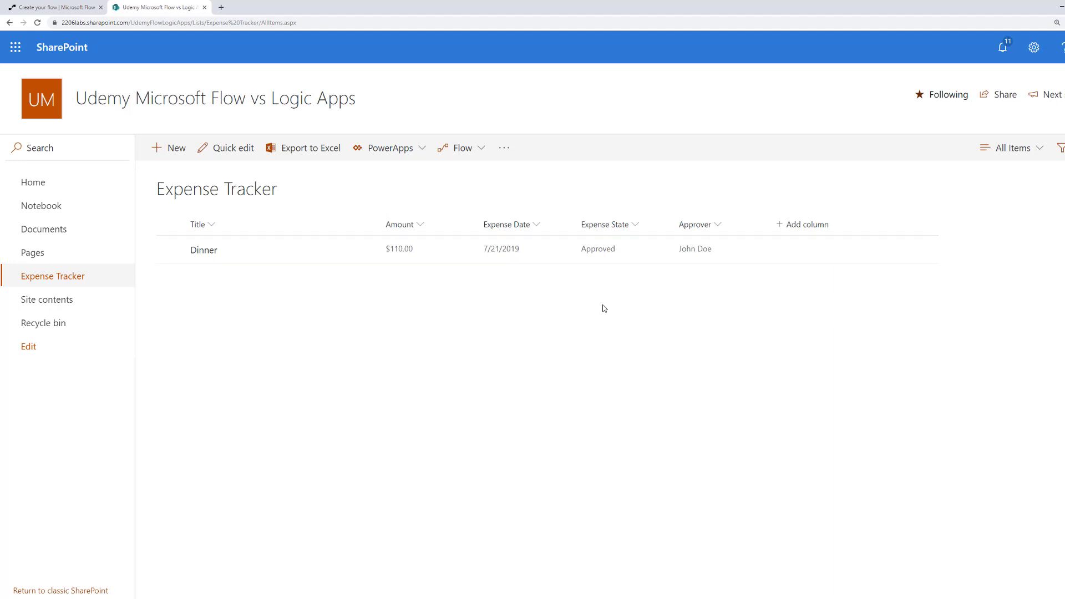
{"action": "left_click", "coordinate": [20, 6]}
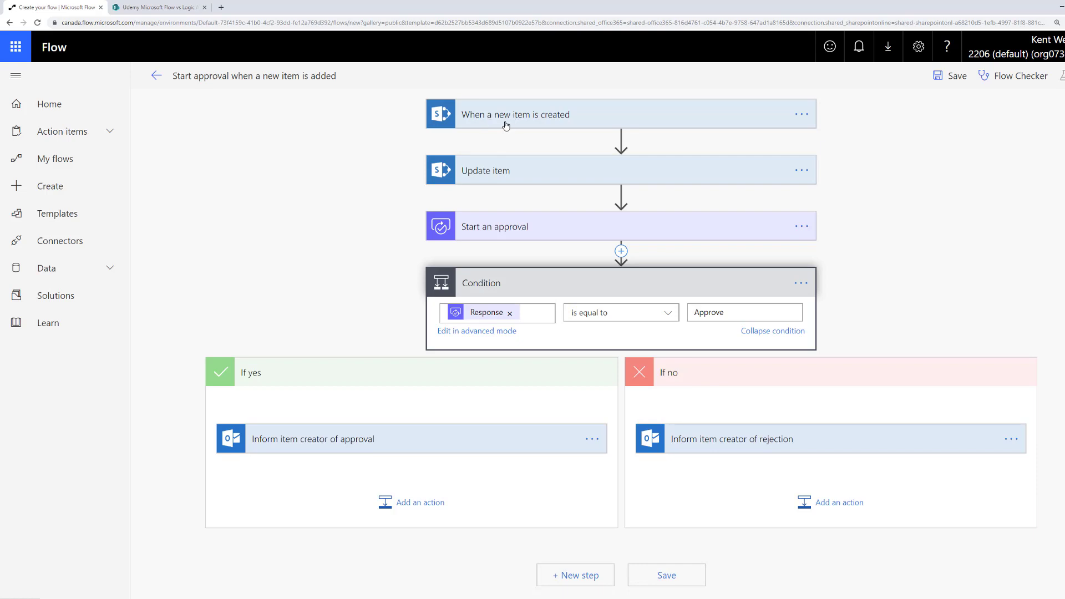
{"action": "left_click", "coordinate": [491, 175]}
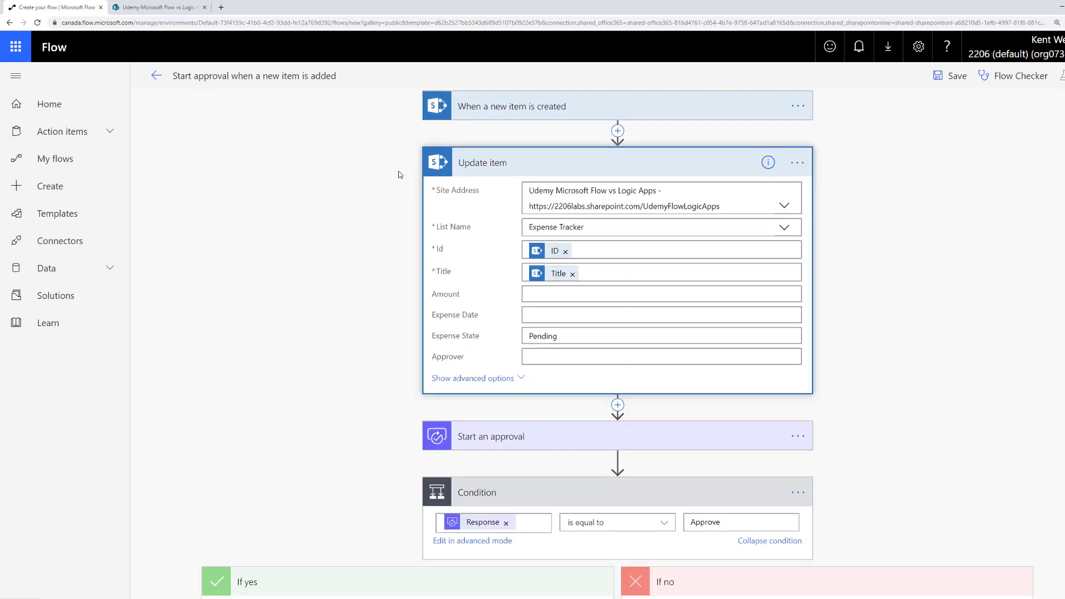
{"action": "scroll", "coordinate": [510, 202], "scroll_direction": "down", "scroll_amount": 1}
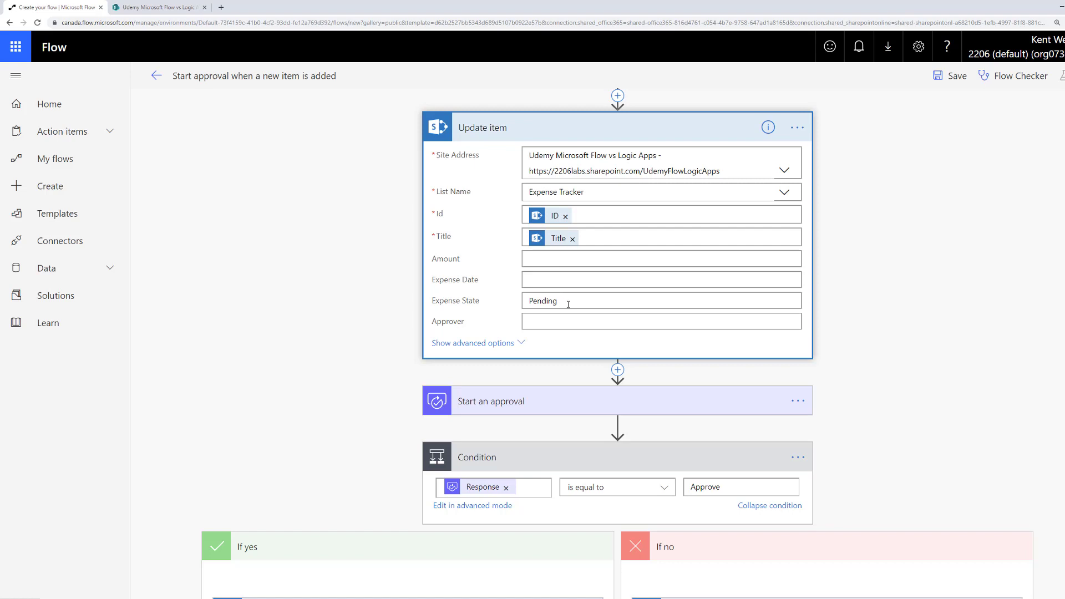
{"action": "scroll", "coordinate": [498, 173], "scroll_direction": "up", "scroll_amount": 1}
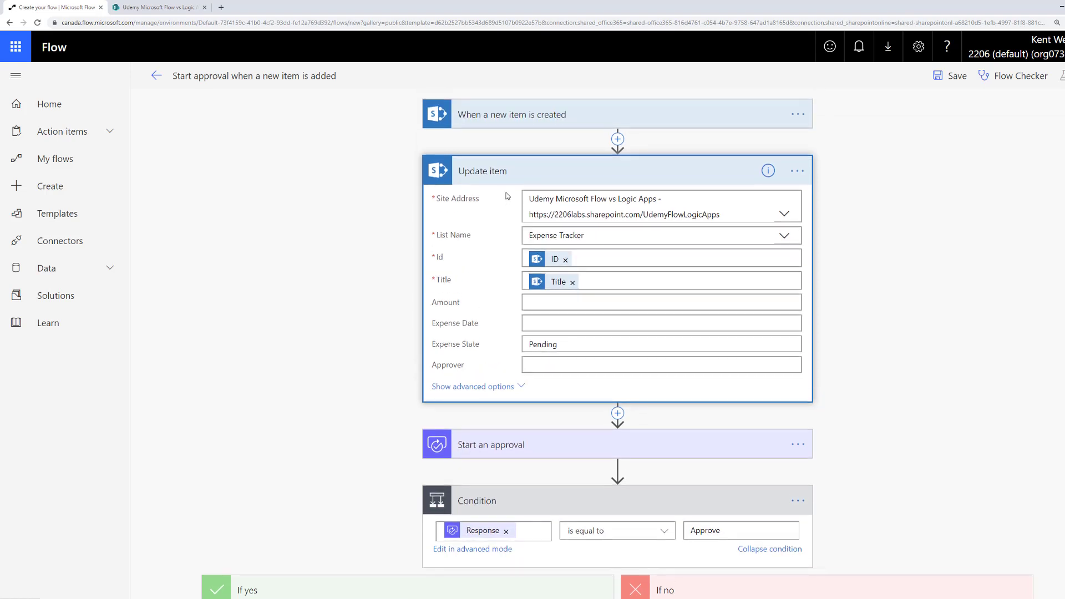
{"action": "left_click", "coordinate": [498, 173]}
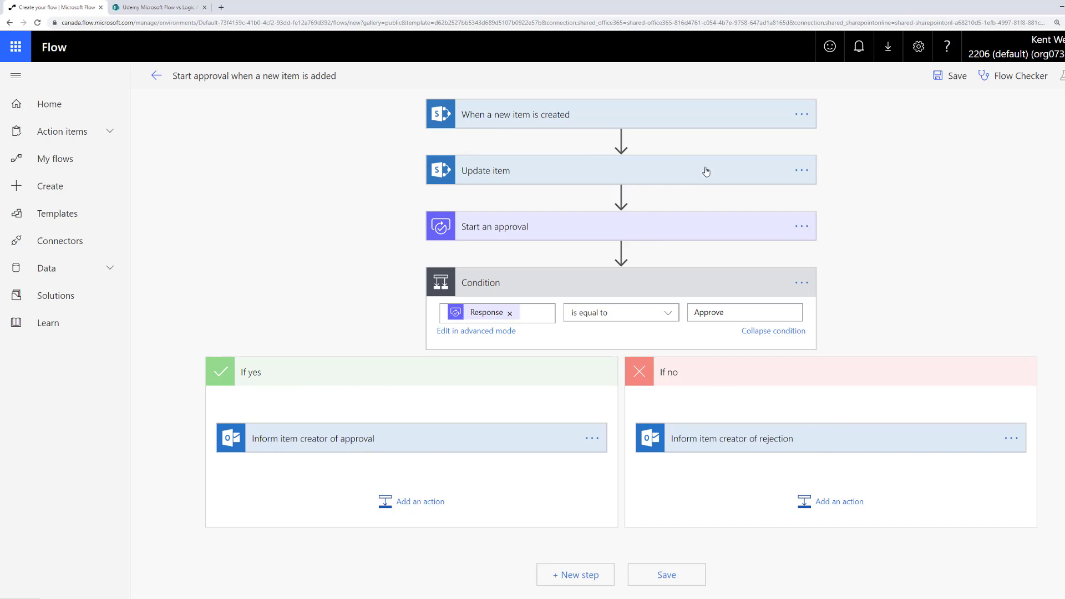
Copy the Update item step to the clipboard.
{"action": "left_click", "coordinate": [682, 178]}
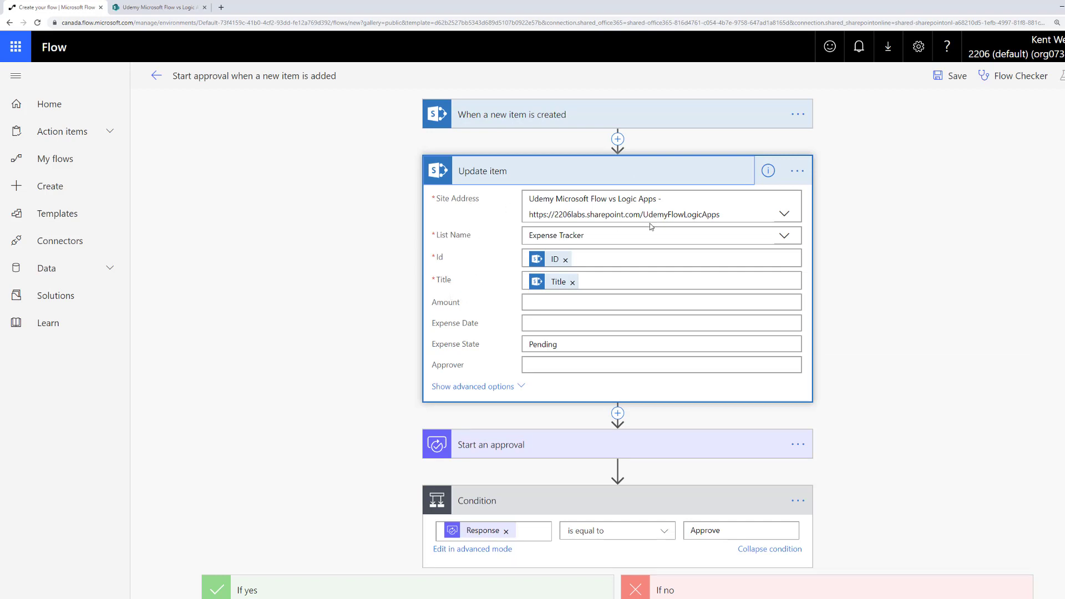
{"action": "left_click", "coordinate": [802, 174]}
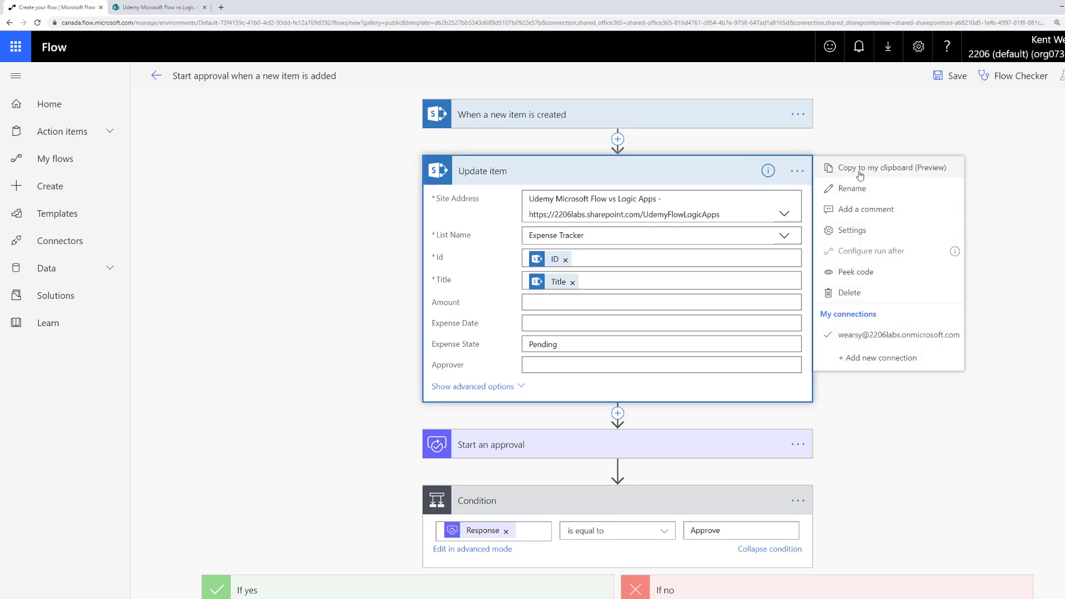
{"action": "left_click", "coordinate": [859, 175]}
Start a new action in the If yes branch showing the My clipboard steps.
{"action": "scroll", "coordinate": [351, 358], "scroll_direction": "down", "scroll_amount": 3}
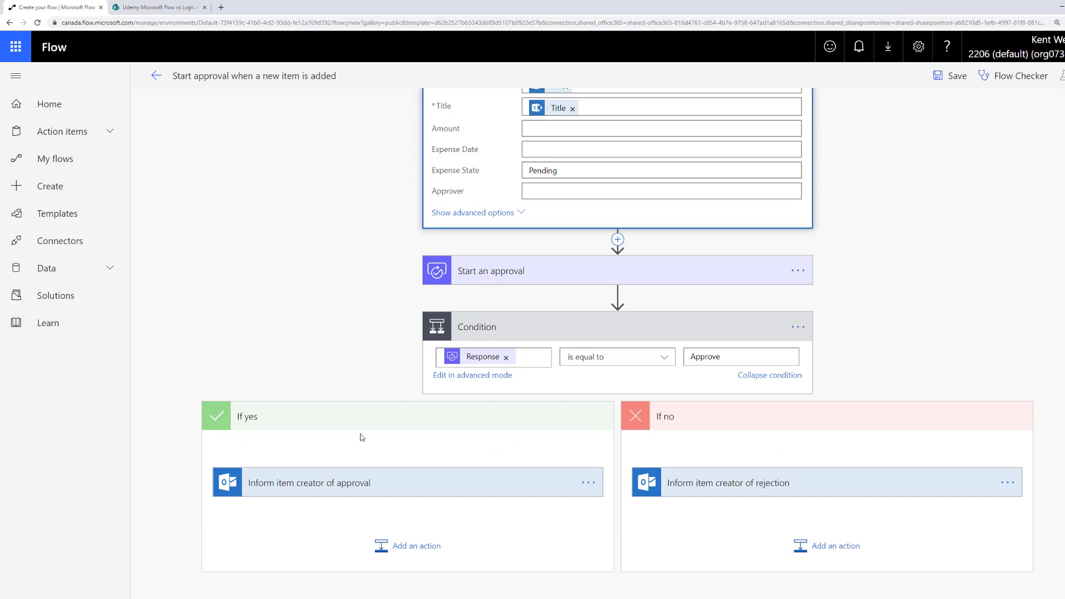
{"action": "left_click", "coordinate": [408, 449]}
{"action": "left_click", "coordinate": [400, 470]}
{"action": "left_click", "coordinate": [486, 332]}
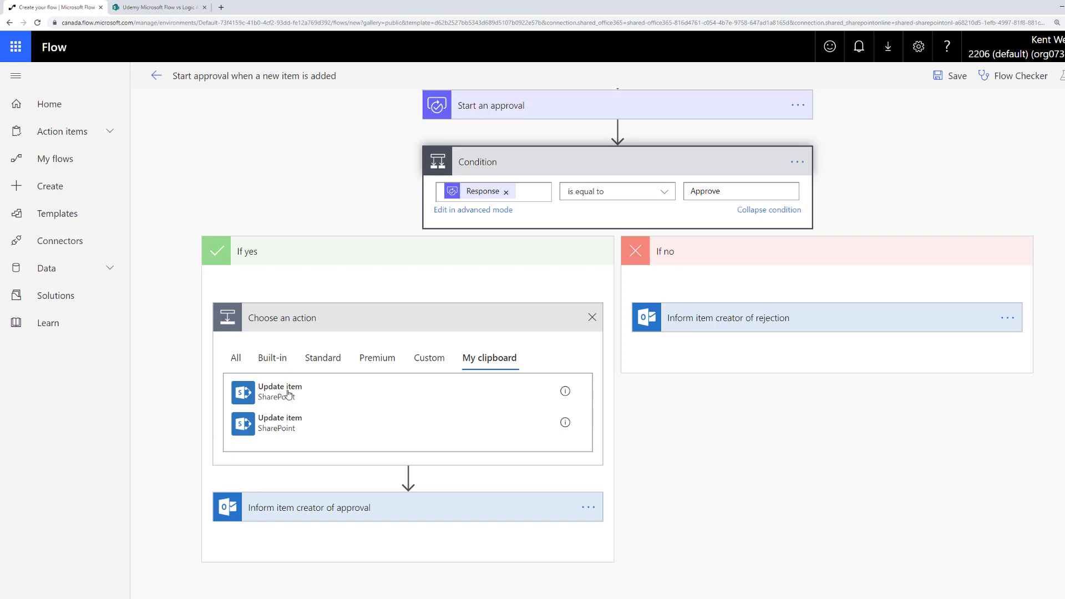
Paste the copied Update item into If yes and rename it 'Update item - Approved'.
{"action": "left_click", "coordinate": [288, 391]}
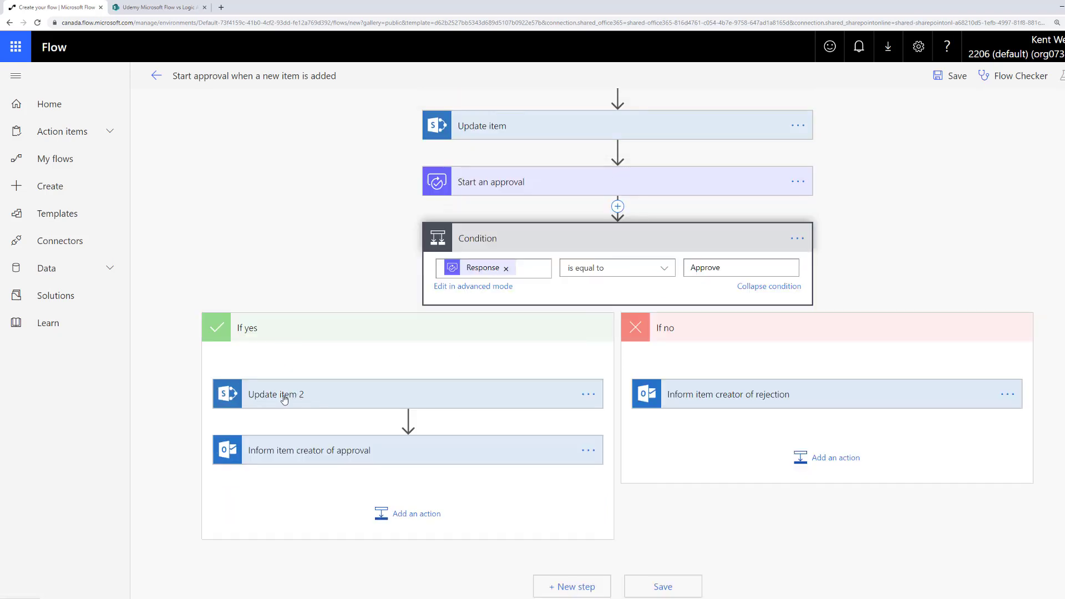
{"action": "left_click", "coordinate": [284, 397]}
{"action": "left_click", "coordinate": [587, 347]}
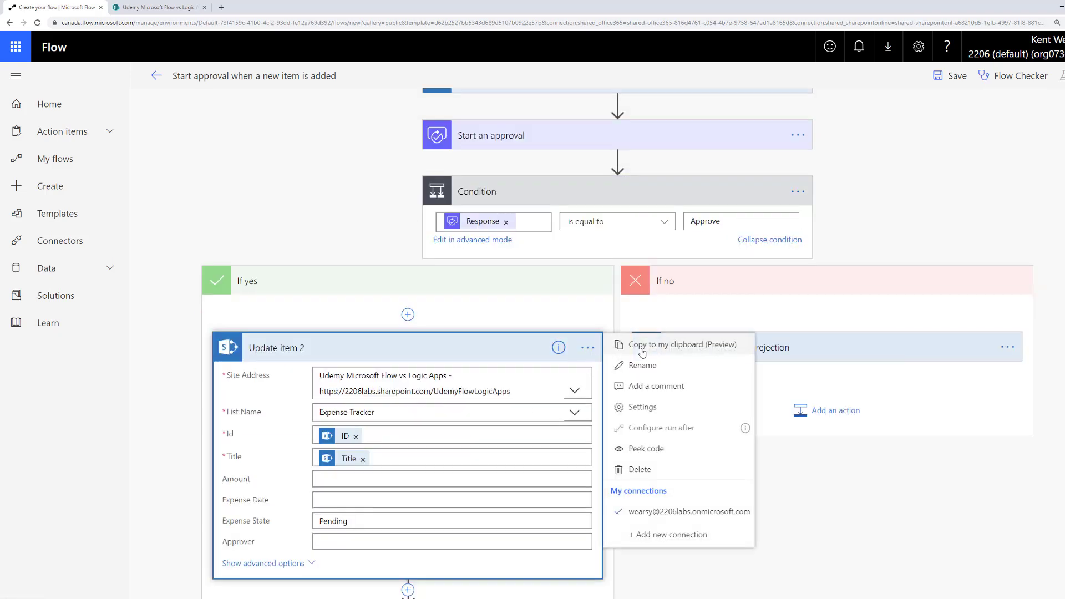
{"action": "left_click", "coordinate": [641, 365]}
{"action": "left_click", "coordinate": [351, 349]}
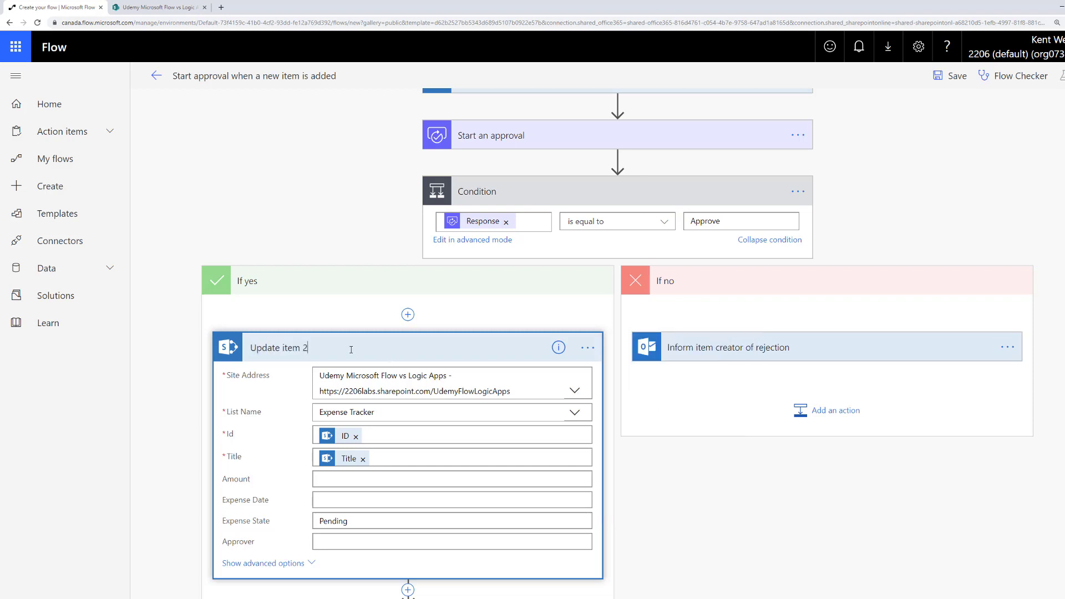
{"action": "key", "text": "BackSpace"}
{"action": "type", "text": "- Approved"}
Change its Expense State from Pending to Approved.
{"action": "left_click", "coordinate": [377, 522]}
{"action": "key", "text": "BackSpace"}
{"action": "key", "text": "BackSpace"}
{"action": "key", "text": "BackSpace"}
{"action": "key", "text": "BackSpace"}
{"action": "key", "text": "BackSpace"}
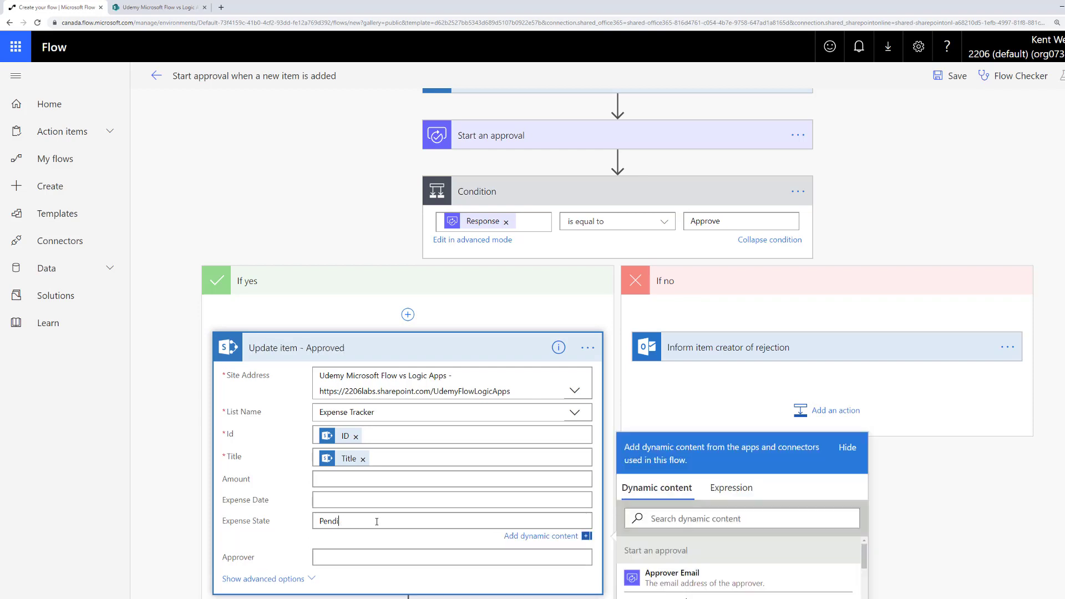
{"action": "key", "text": "BackSpace"}
{"action": "key", "text": "BackSpace"}
{"action": "type", "text": "Apr"}
{"action": "type", "text": "prove"}
{"action": "key", "text": "BackSpace"}
{"action": "type", "text": "ed"}
Paste the copied Update item step from the clipboard into the If no branch.
{"action": "left_click", "coordinate": [343, 350]}
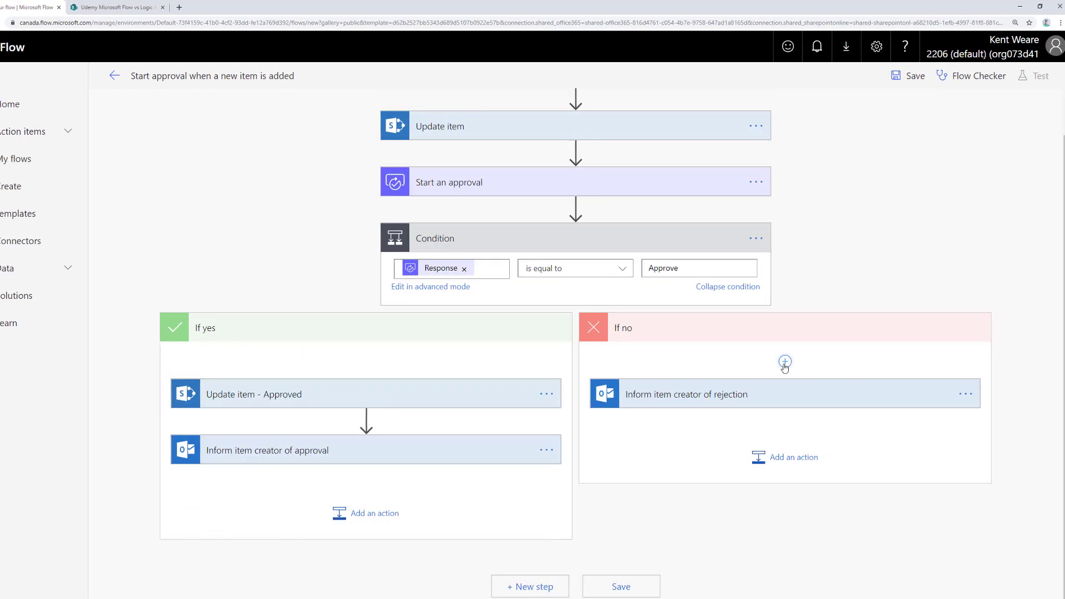
{"action": "left_click", "coordinate": [777, 382]}
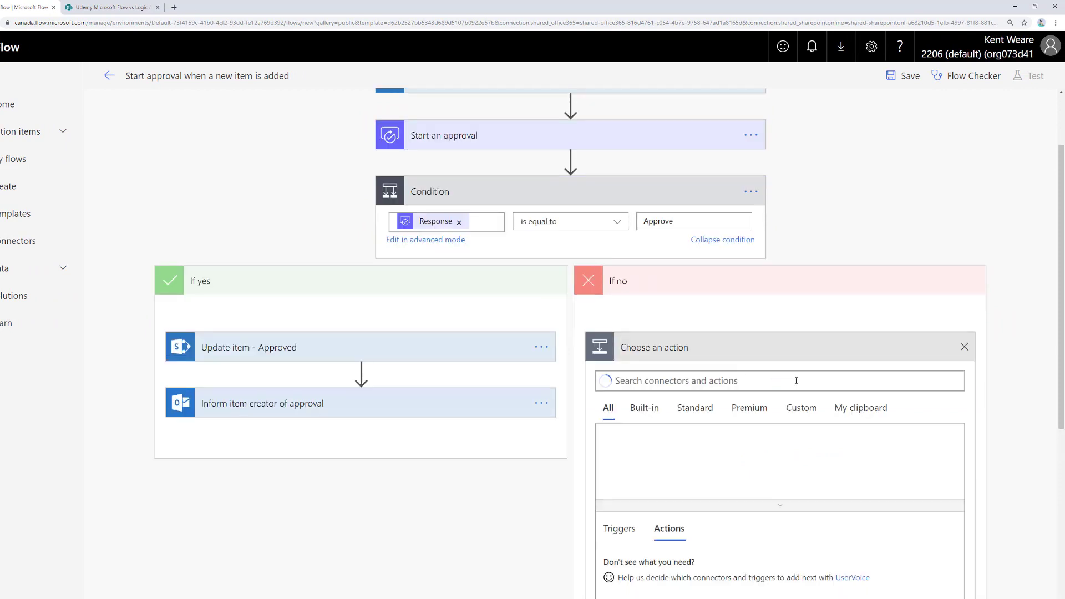
{"action": "left_click", "coordinate": [859, 409]}
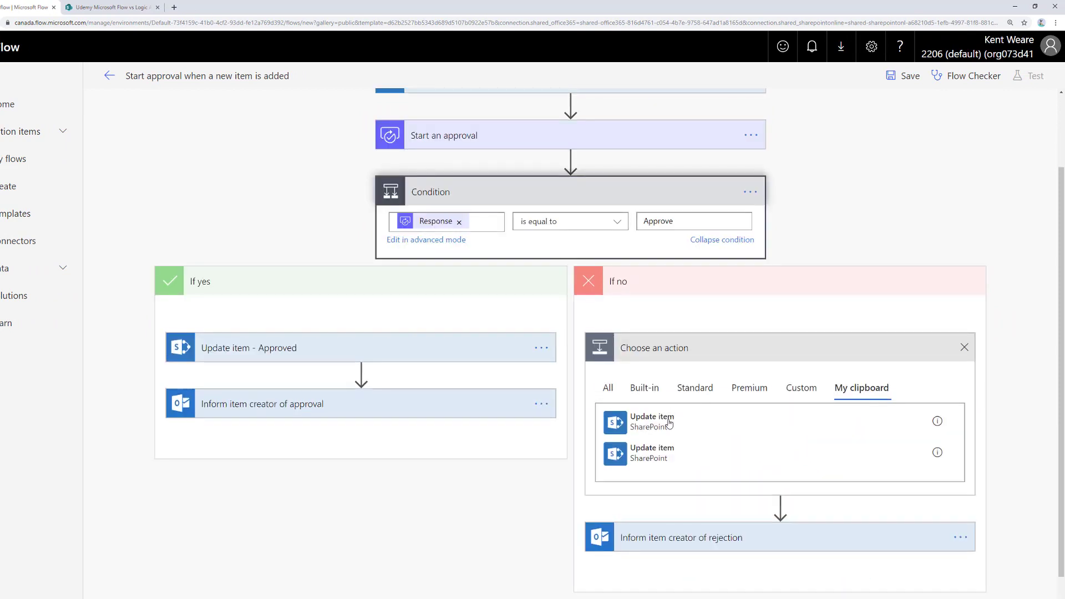
{"action": "left_click", "coordinate": [669, 423]}
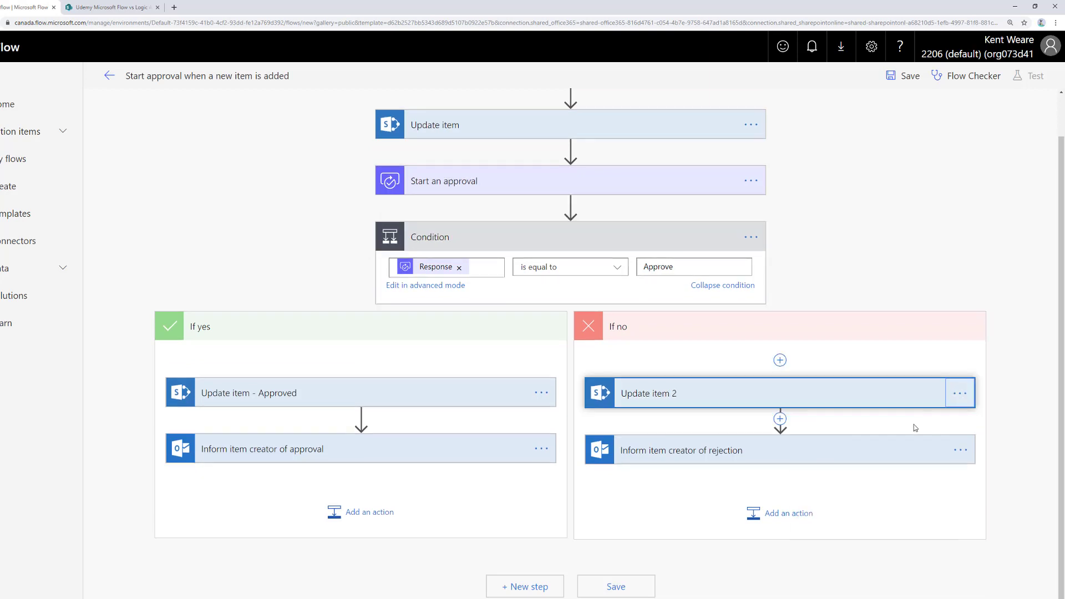
Rename the new step to 'Update item - Rejected'.
{"action": "left_click", "coordinate": [960, 393]}
{"action": "left_click", "coordinate": [827, 409]}
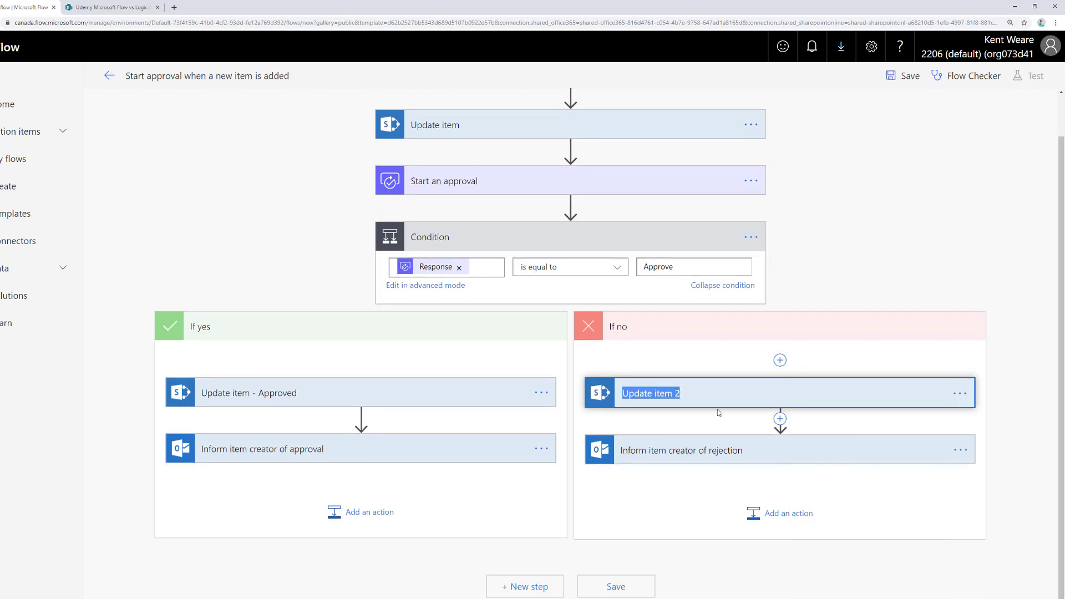
{"action": "left_click", "coordinate": [694, 395]}
{"action": "key", "text": "BackSpace"}
{"action": "type", "text": "- Rejected"}
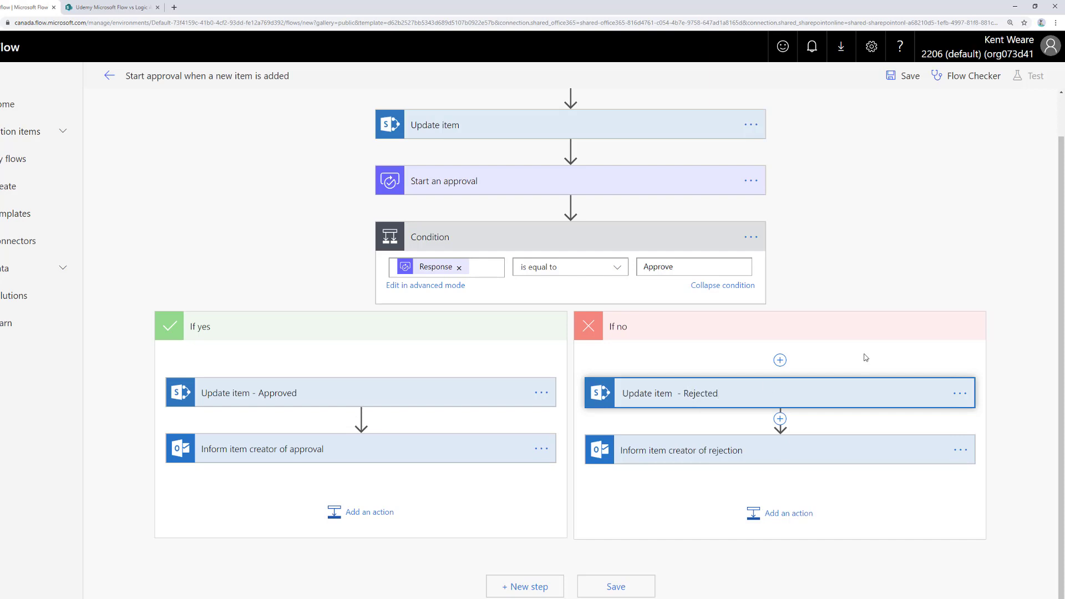
{"action": "left_click", "coordinate": [840, 314]}
Replace its Expense State value Pending with Rejected.
{"action": "left_click", "coordinate": [841, 388]}
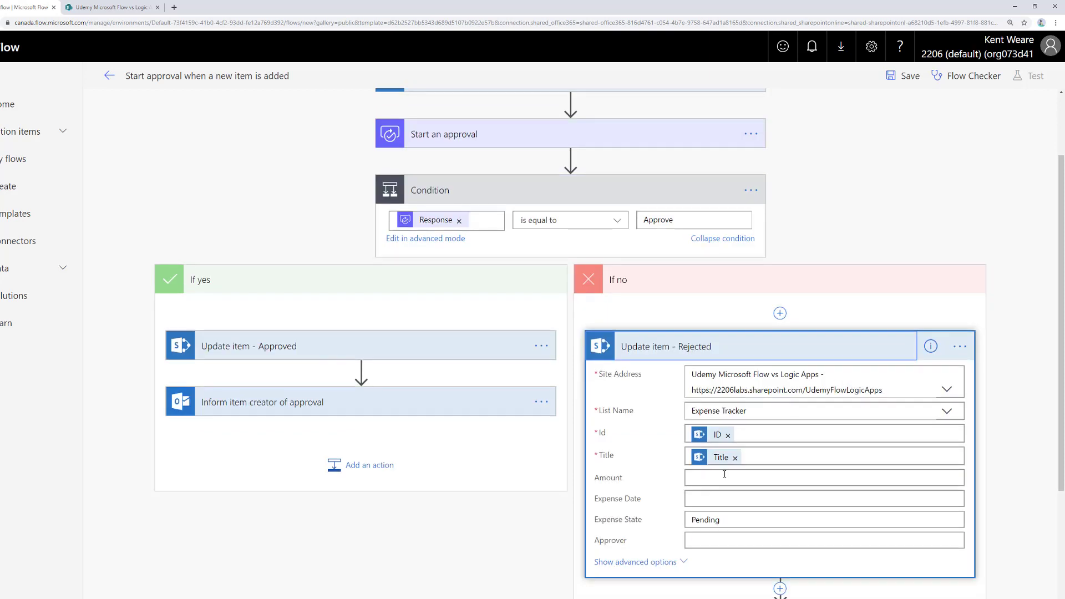
{"action": "scroll", "coordinate": [776, 444], "scroll_direction": "down", "scroll_amount": 1}
{"action": "double_click", "coordinate": [704, 476]}
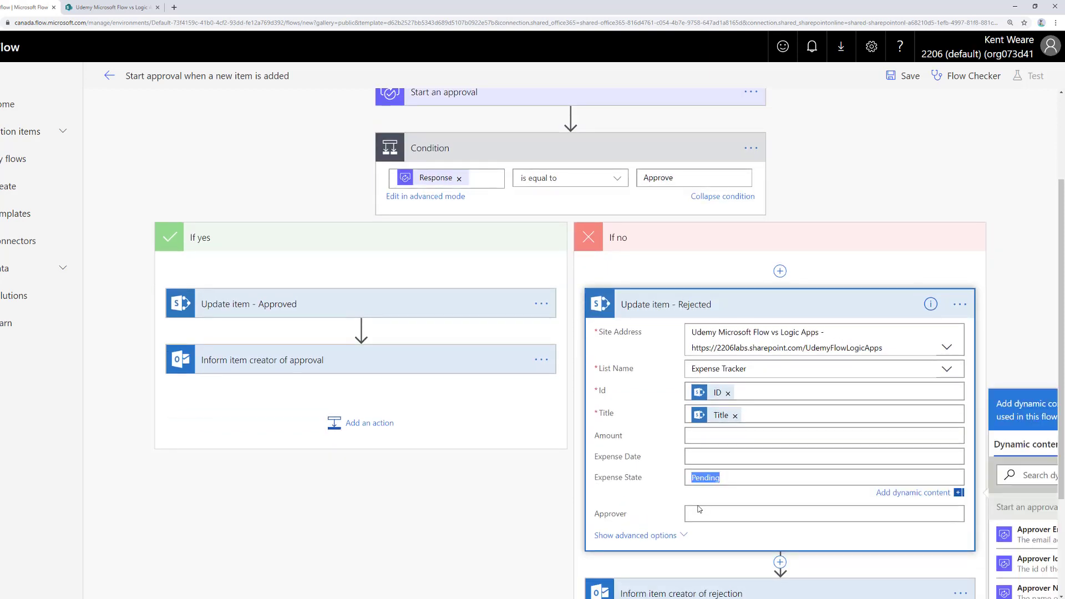
{"action": "type", "text": "Rejected"}
Run Flow Checker, then enter an approver's name in Start an approval's Assigned To field.
{"action": "left_click", "coordinate": [905, 76]}
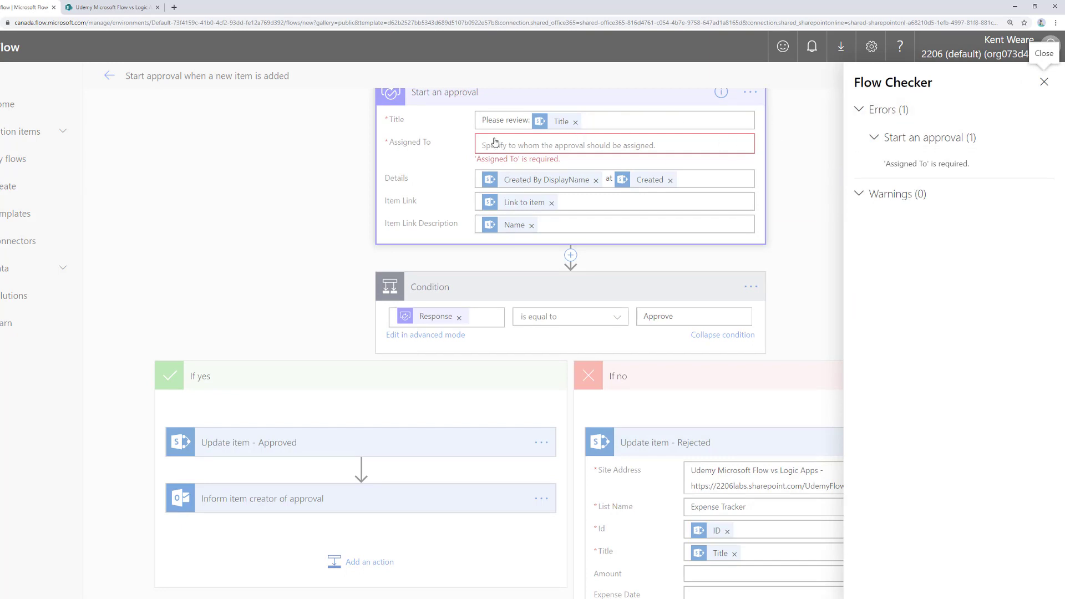
{"action": "left_click", "coordinate": [1044, 82]}
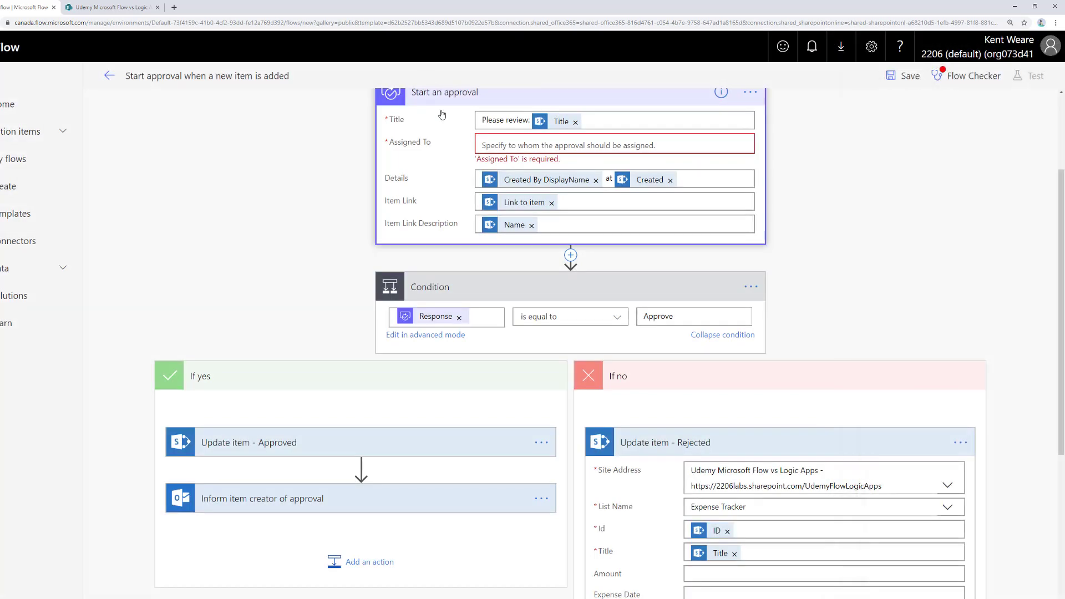
{"action": "left_click", "coordinate": [495, 144]}
{"action": "type", "text": "kent"}
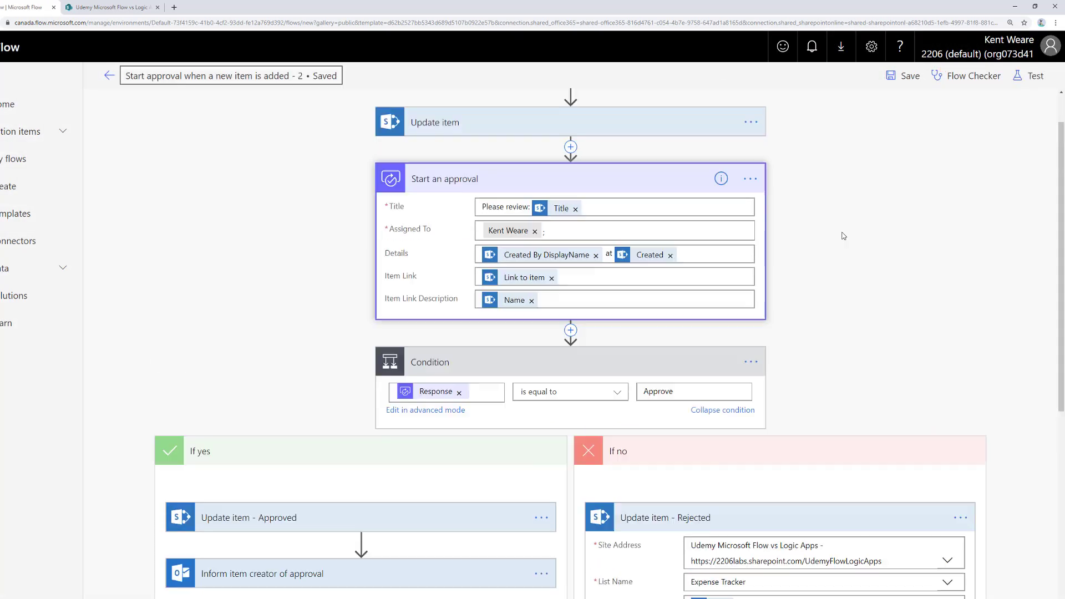